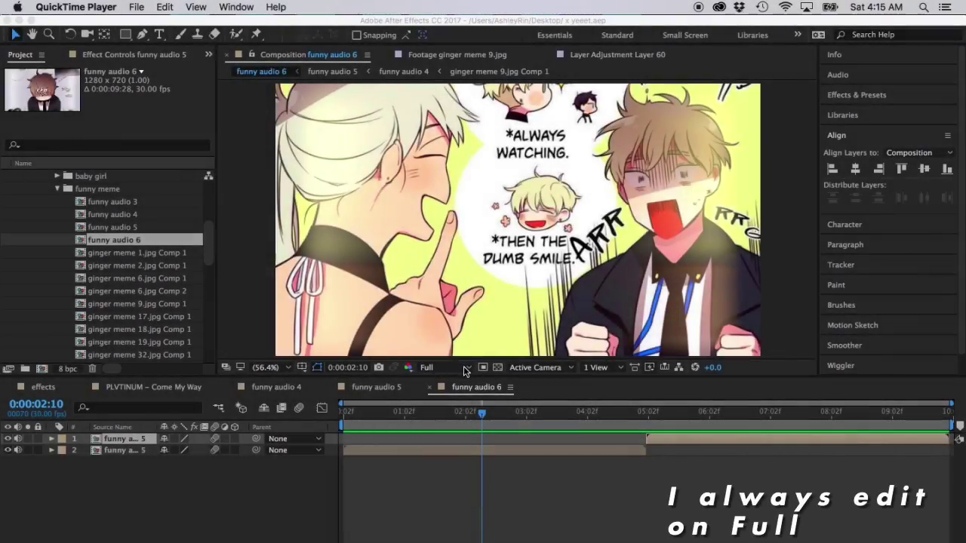
Keep the funny audio 6 preview resolution at Full before queuing it for rendering
{"action": "left_click", "coordinate": [463, 366]}
{"action": "left_click", "coordinate": [463, 366]}
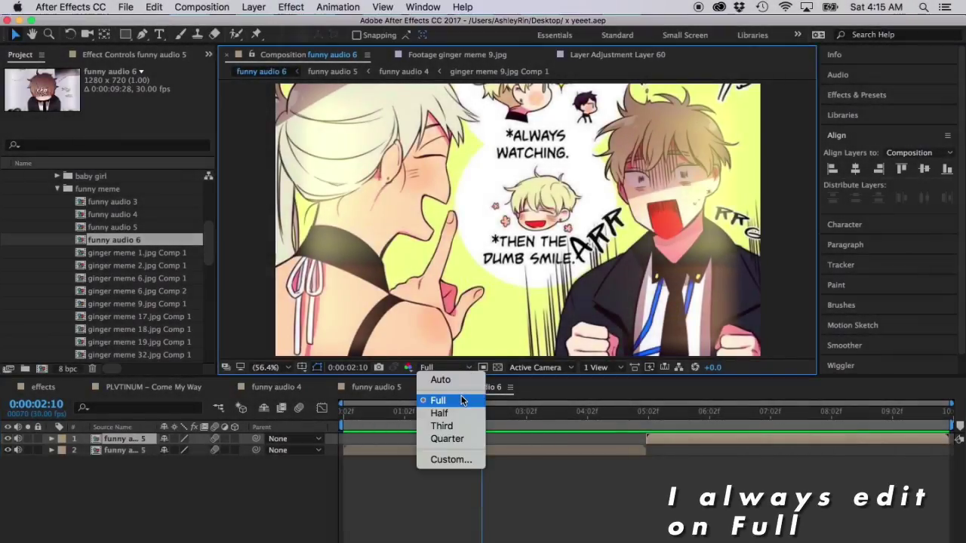
{"action": "left_click", "coordinate": [463, 400]}
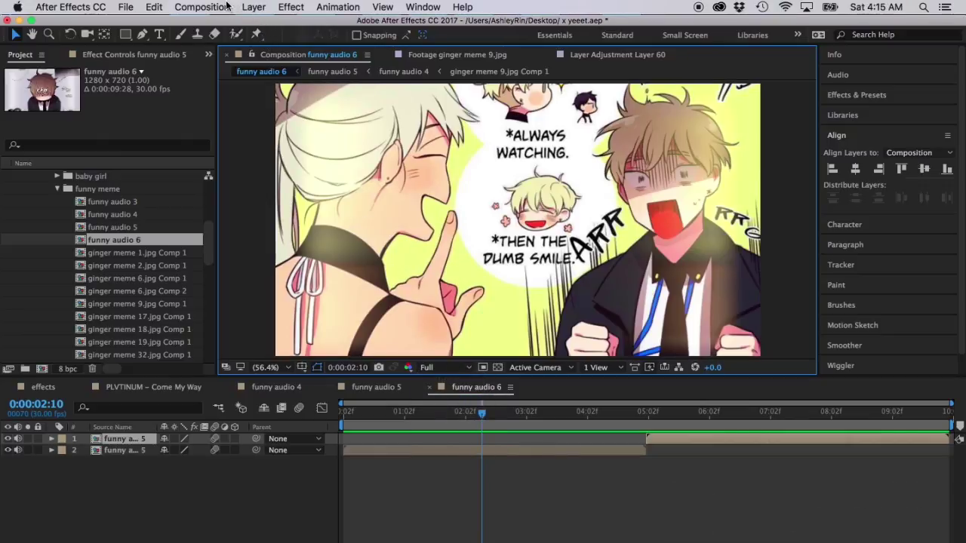
{"action": "left_click", "coordinate": [226, 7]}
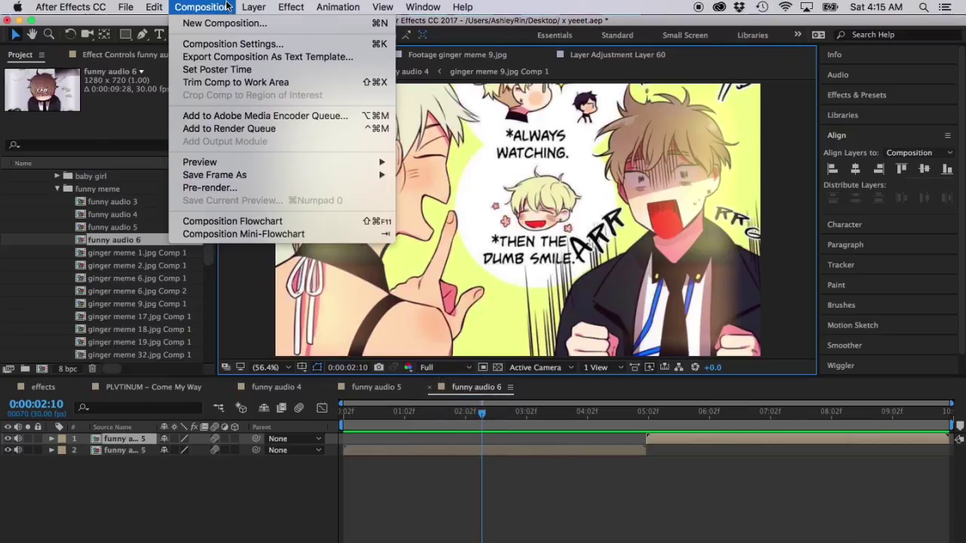
Add funny audio 6 to the render queue and set the output channels to RGB + Alpha
{"action": "left_click", "coordinate": [250, 129]}
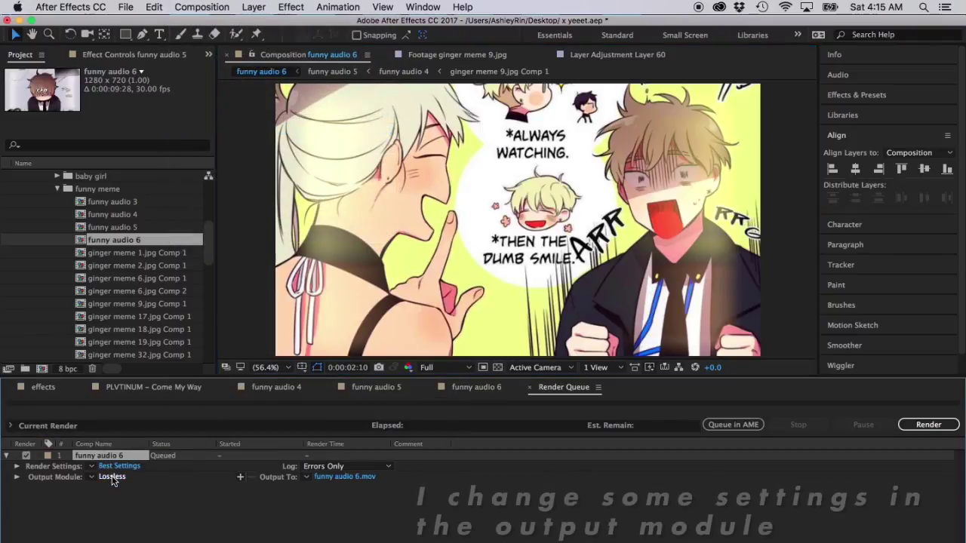
{"action": "left_click", "coordinate": [112, 477]}
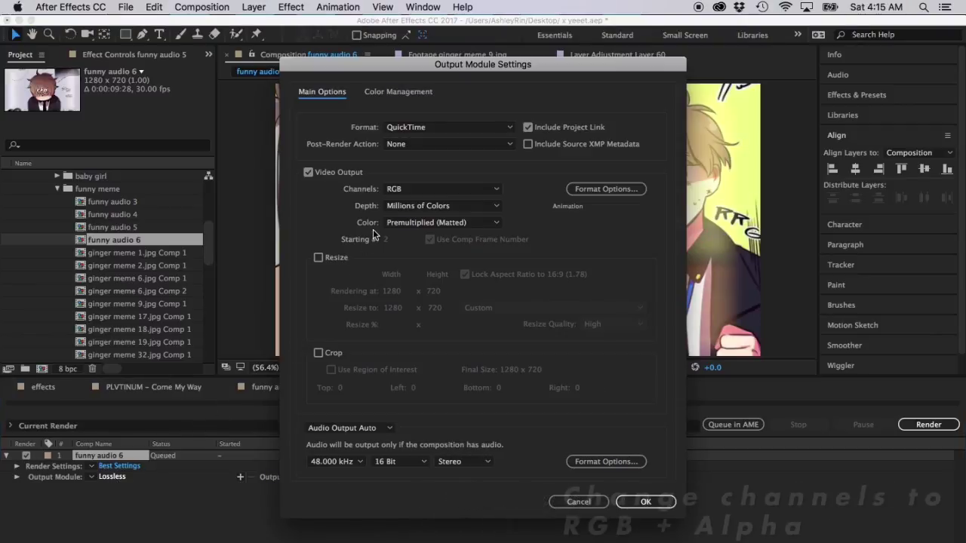
{"action": "left_click", "coordinate": [419, 190]}
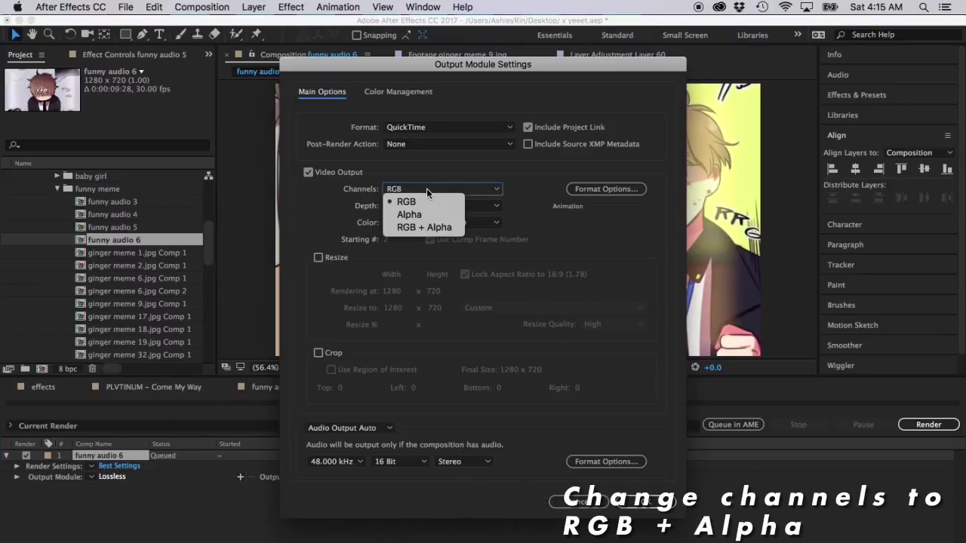
{"action": "left_click", "coordinate": [427, 227]}
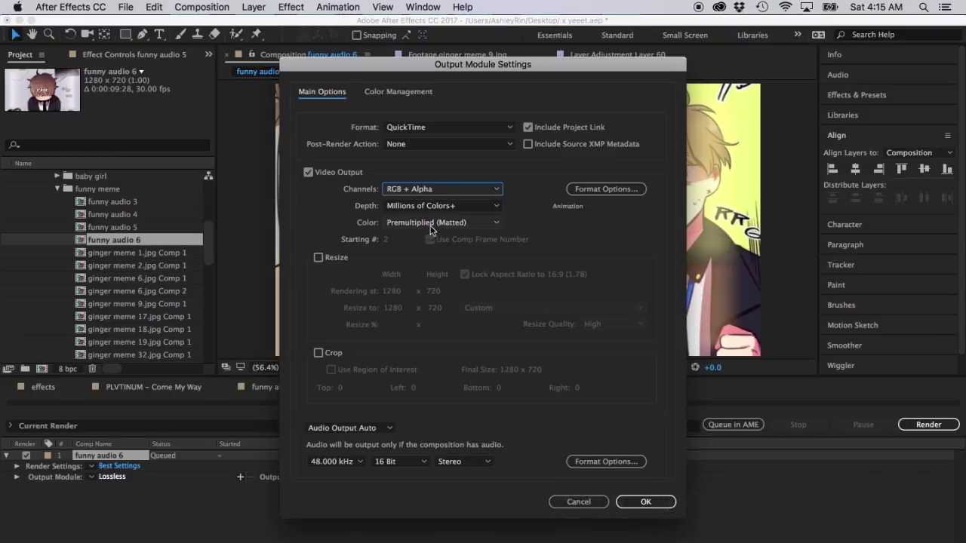
Set the QuickTime video codec to H.264 and confirm the output module settings
{"action": "left_click", "coordinate": [600, 189]}
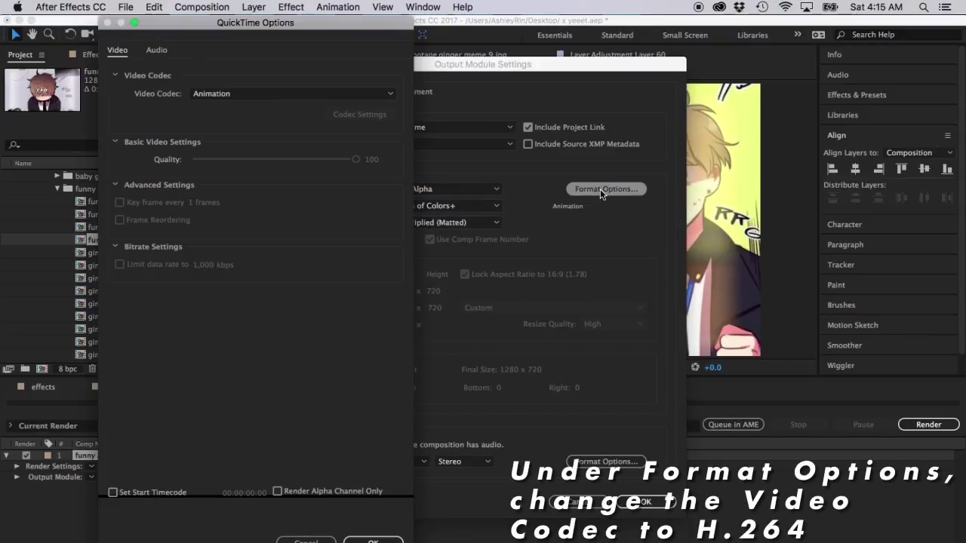
{"action": "left_click", "coordinate": [336, 99]}
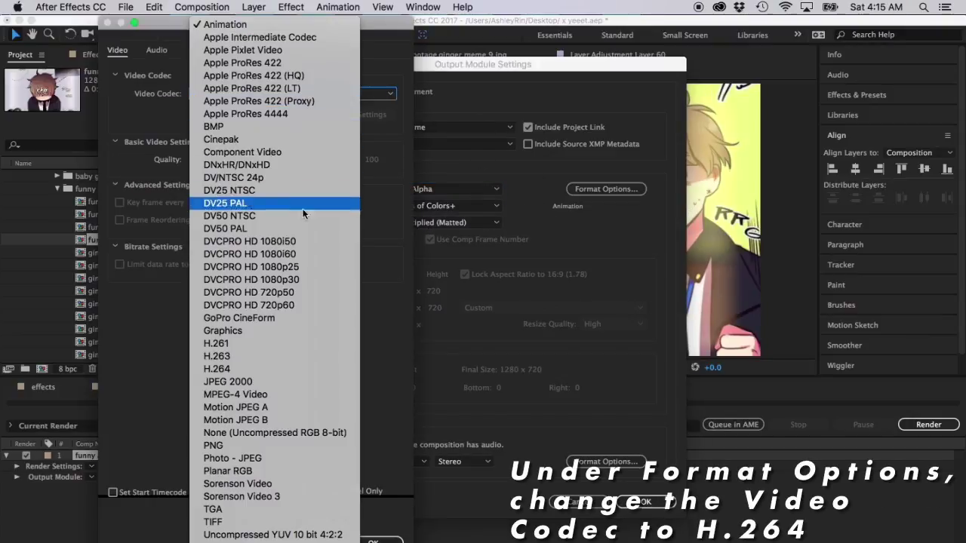
{"action": "left_click", "coordinate": [243, 365]}
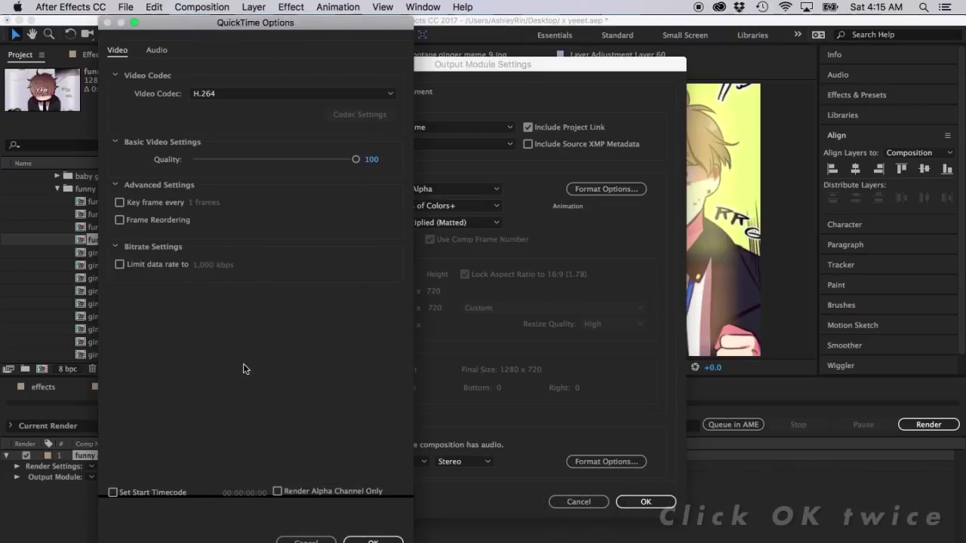
{"action": "left_click", "coordinate": [376, 540]}
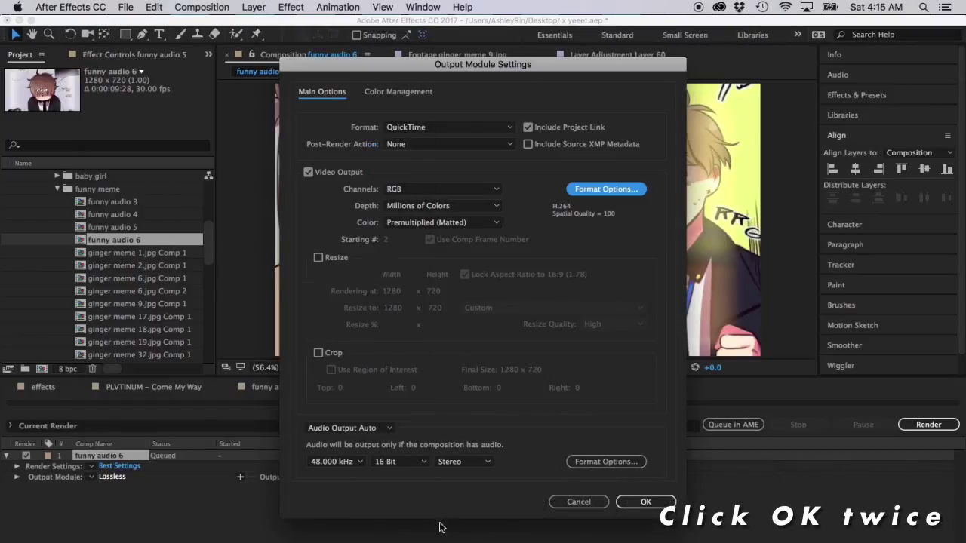
{"action": "left_click", "coordinate": [636, 502]}
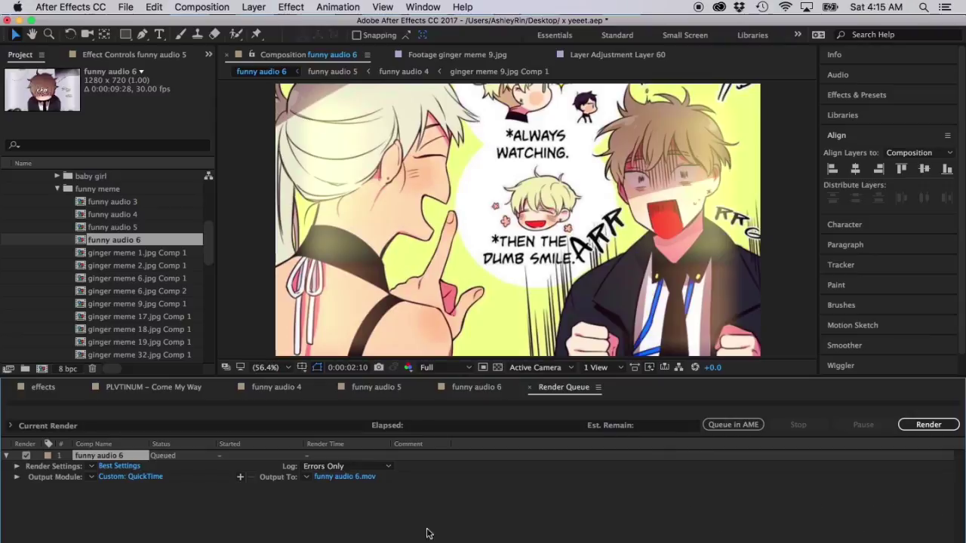
Set the render output to ginger edit.mov on the Desktop in QuickTime (*.mov) format
{"action": "left_click", "coordinate": [345, 478]}
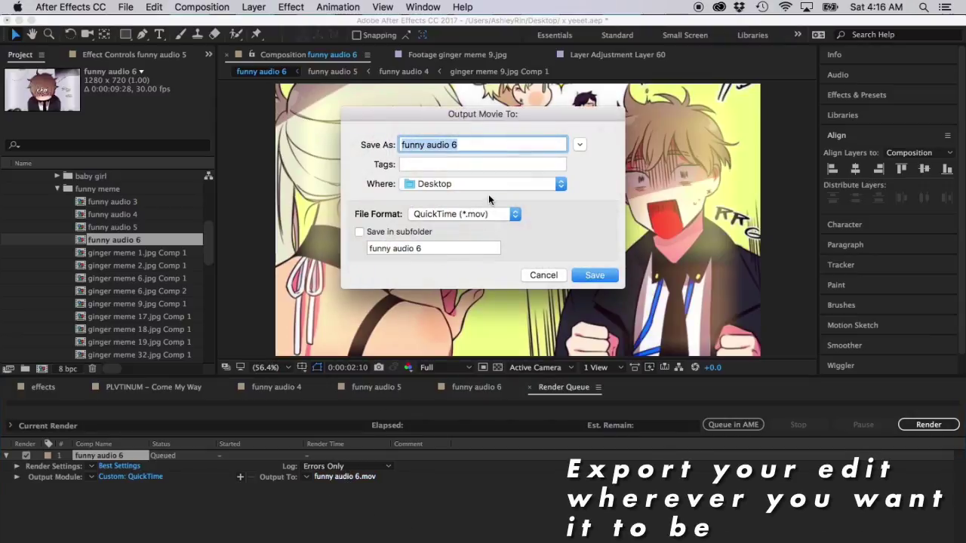
{"action": "left_click", "coordinate": [484, 183]}
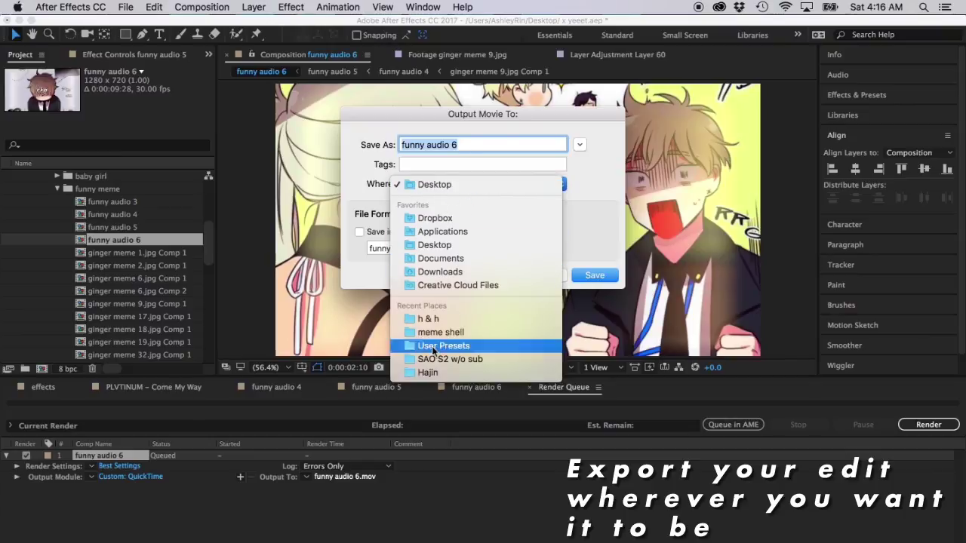
{"action": "left_click", "coordinate": [460, 185]}
{"action": "type", "text": "ginger edit"}
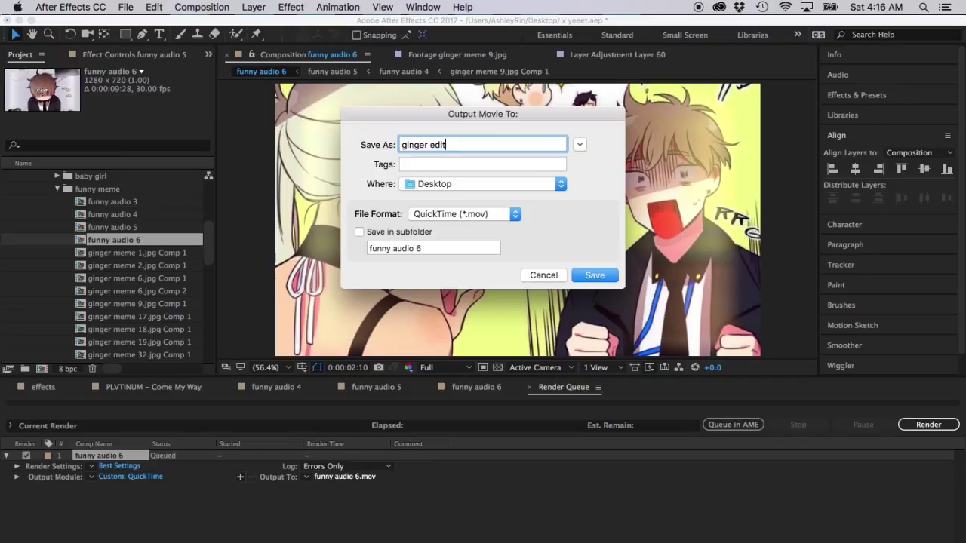
{"action": "left_click", "coordinate": [466, 210]}
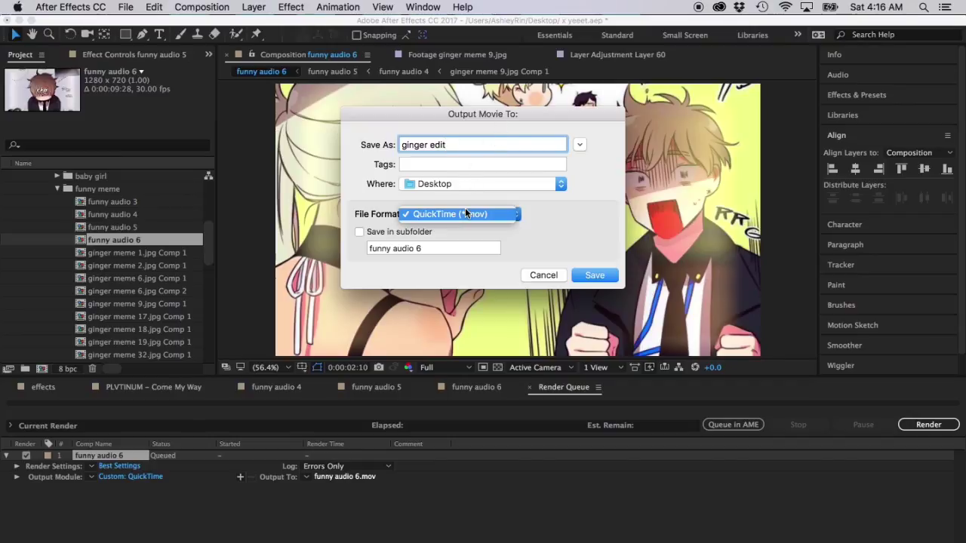
{"action": "left_click", "coordinate": [463, 215]}
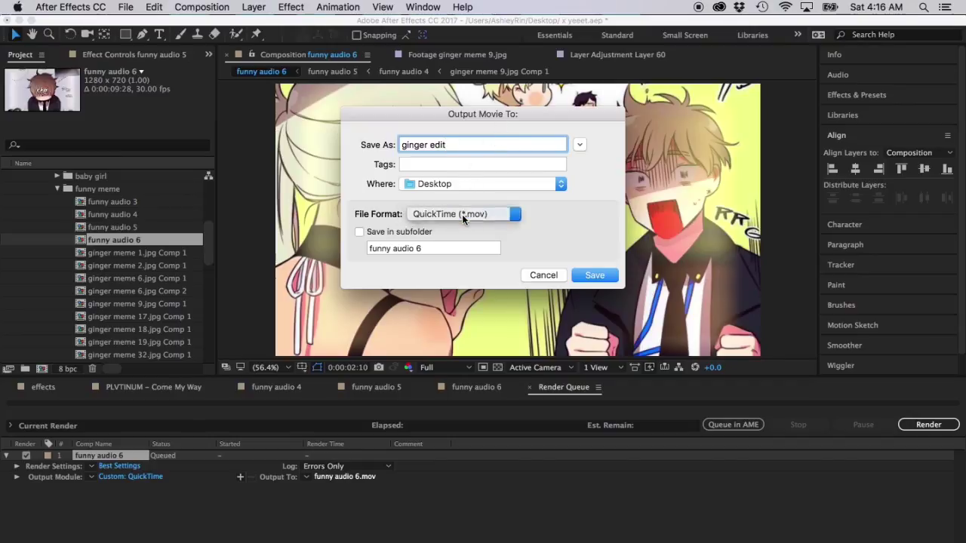
{"action": "left_click", "coordinate": [593, 276]}
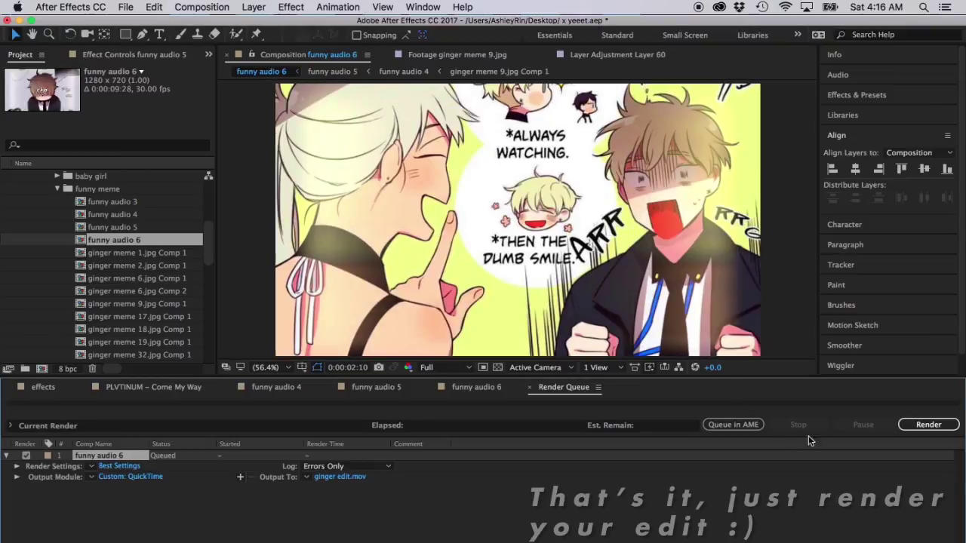
Render funny audio 6 to ginger edit.mov, then minimize After Effects once it finishes
{"action": "left_click", "coordinate": [904, 427]}
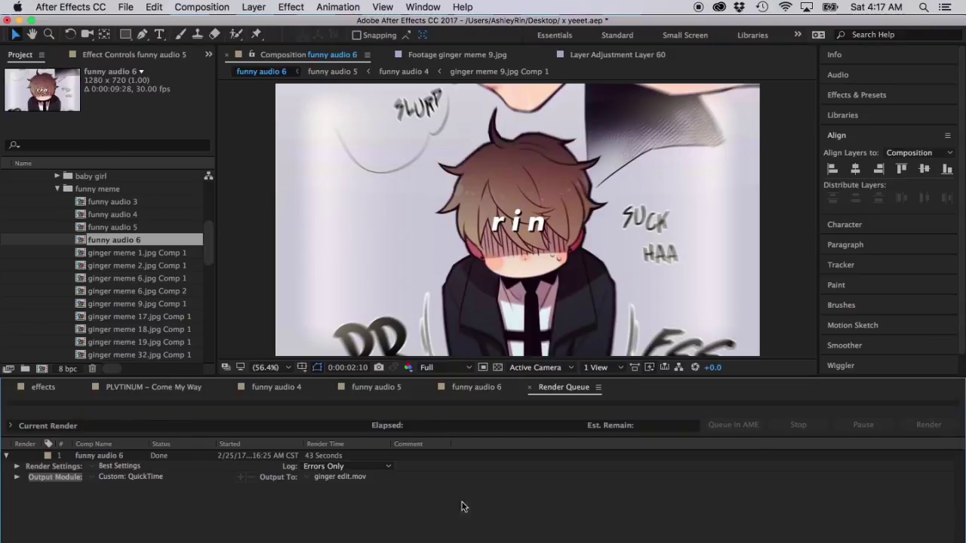
{"action": "left_click", "coordinate": [19, 20]}
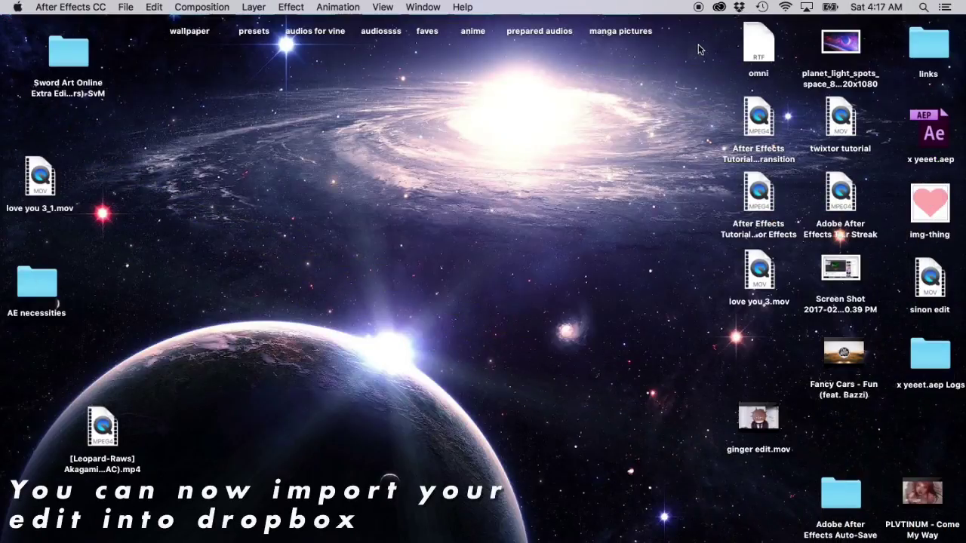
Open the Dropbox folder in Finder from the Dropbox menu-bar icon
{"action": "left_click", "coordinate": [739, 9]}
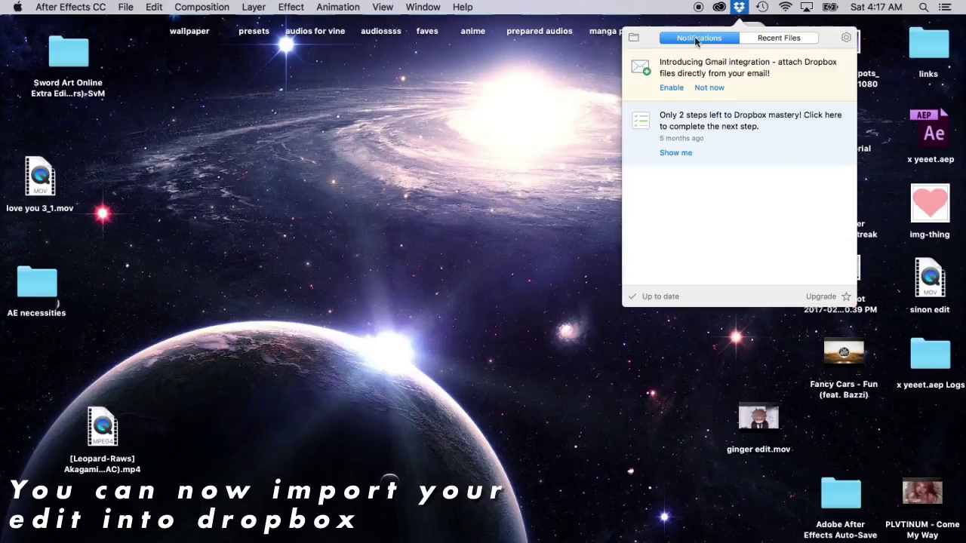
{"action": "left_click", "coordinate": [633, 40]}
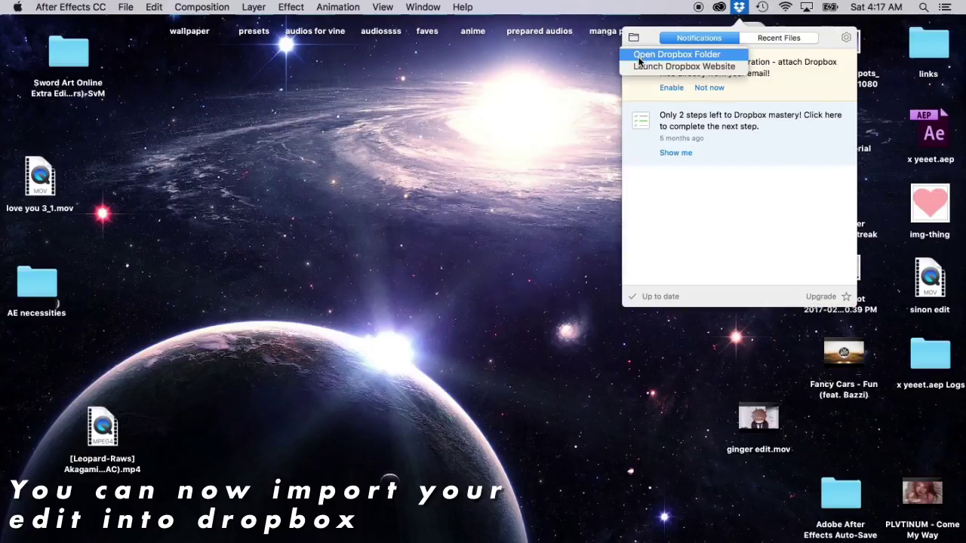
{"action": "left_click", "coordinate": [640, 54]}
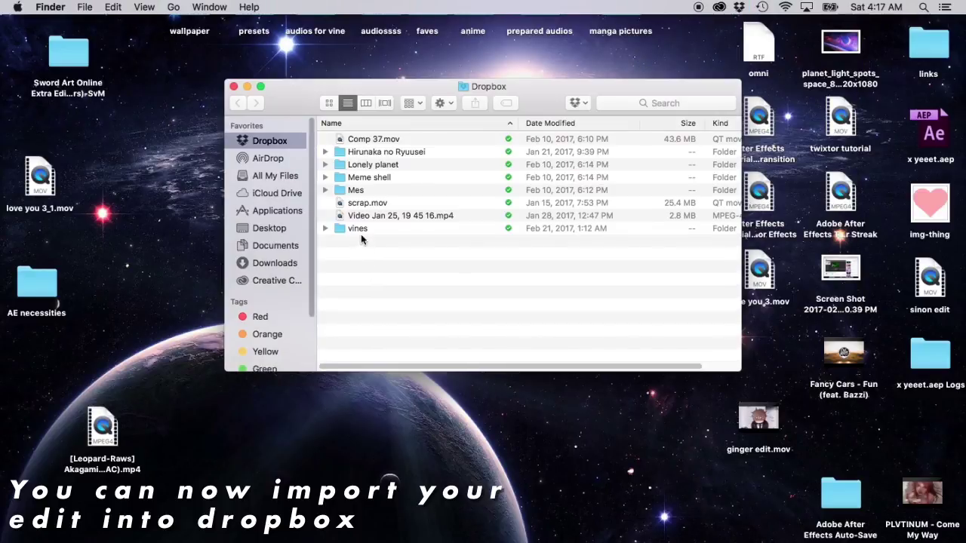
Open vines, place ginger edit.mov on the desktop, close the window and center the icon
{"action": "double_click", "coordinate": [358, 229]}
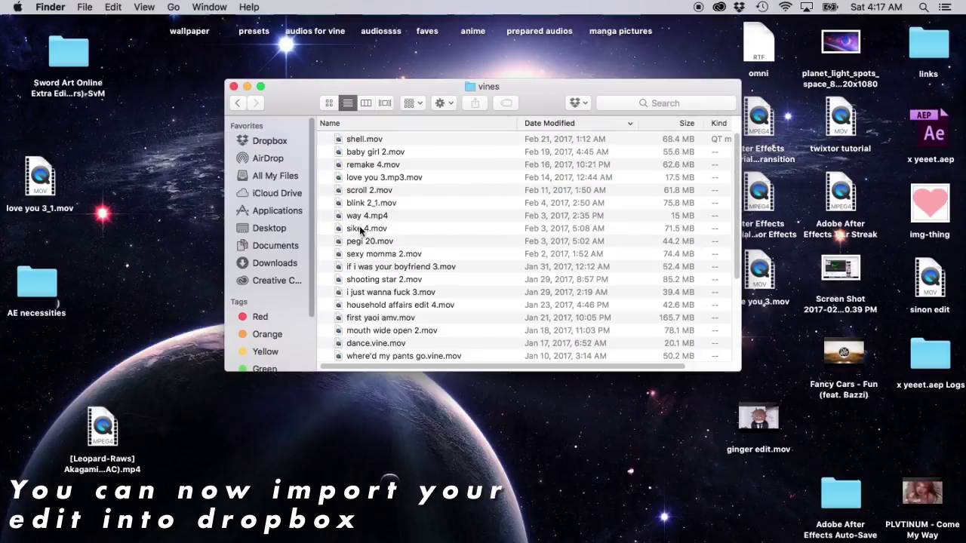
{"action": "left_click_drag", "start_coordinate": [304, 108], "coordinate": [224, 108]}
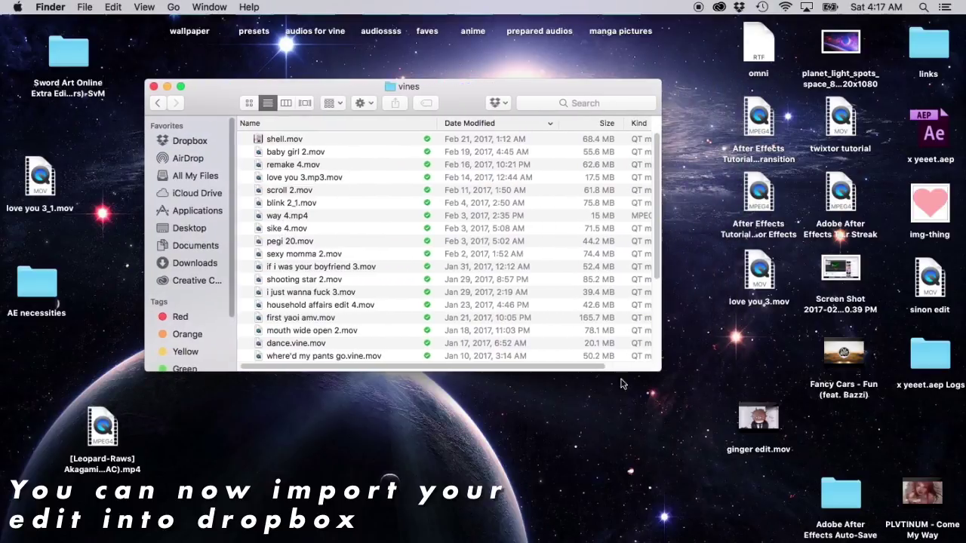
{"action": "left_click_drag", "start_coordinate": [752, 432], "coordinate": [603, 445]}
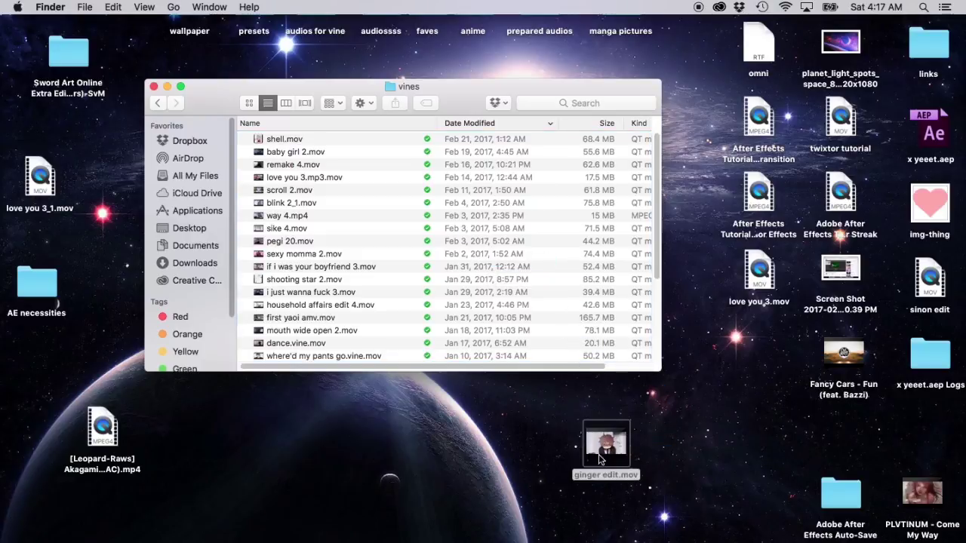
{"action": "left_click", "coordinate": [154, 87]}
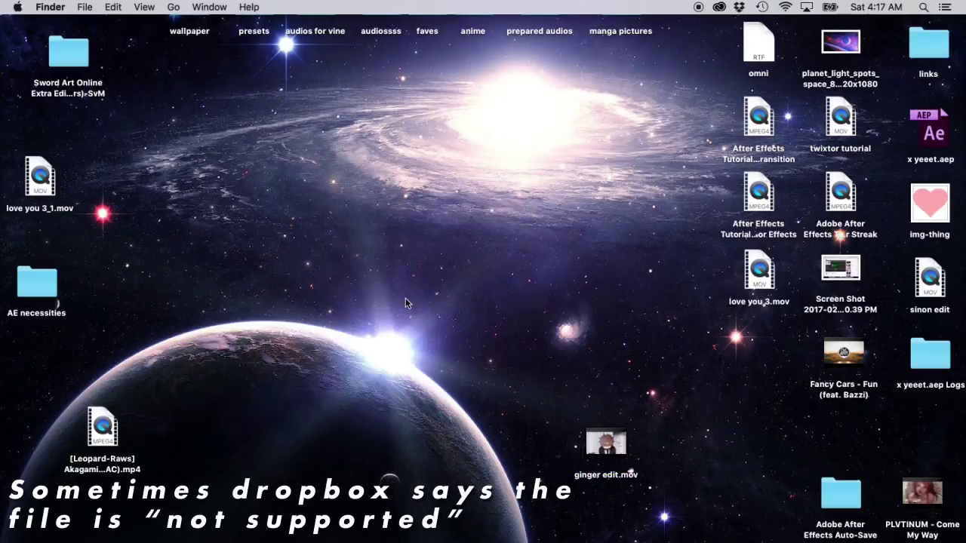
{"action": "mouse_move", "coordinate": [592, 455]}
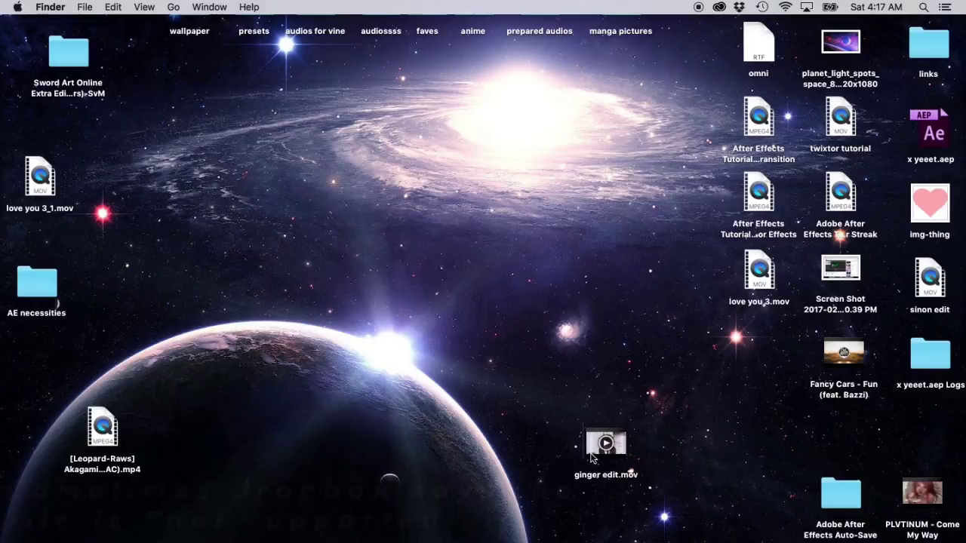
{"action": "left_click_drag", "start_coordinate": [592, 455], "coordinate": [415, 293]}
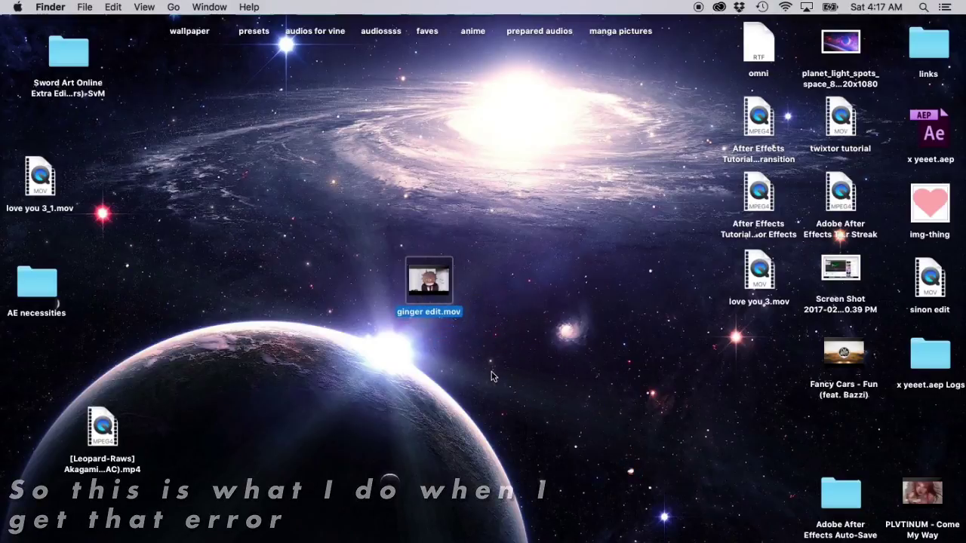
{"action": "left_click", "coordinate": [501, 445]}
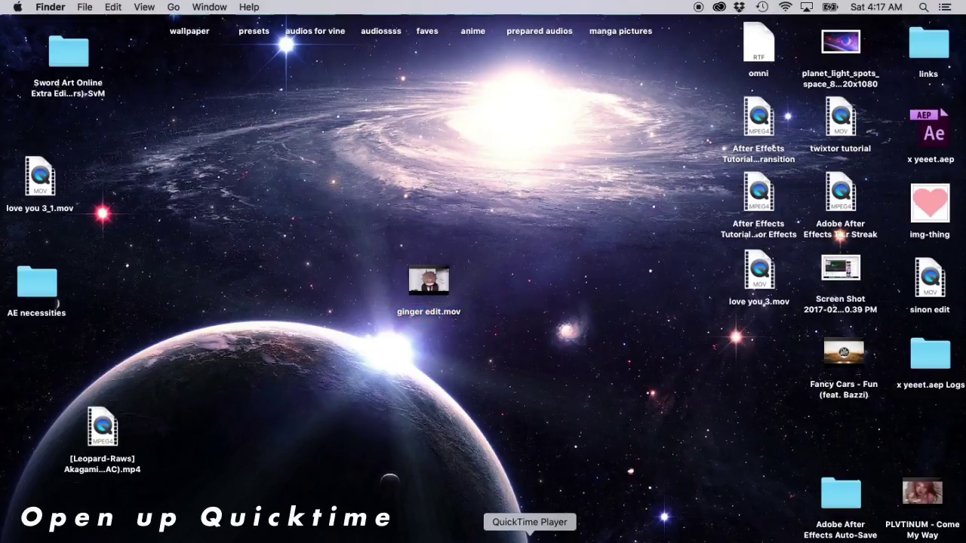
Launch QuickTime Player and open ginger edit.mov from the Desktop
{"action": "left_click", "coordinate": [530, 537]}
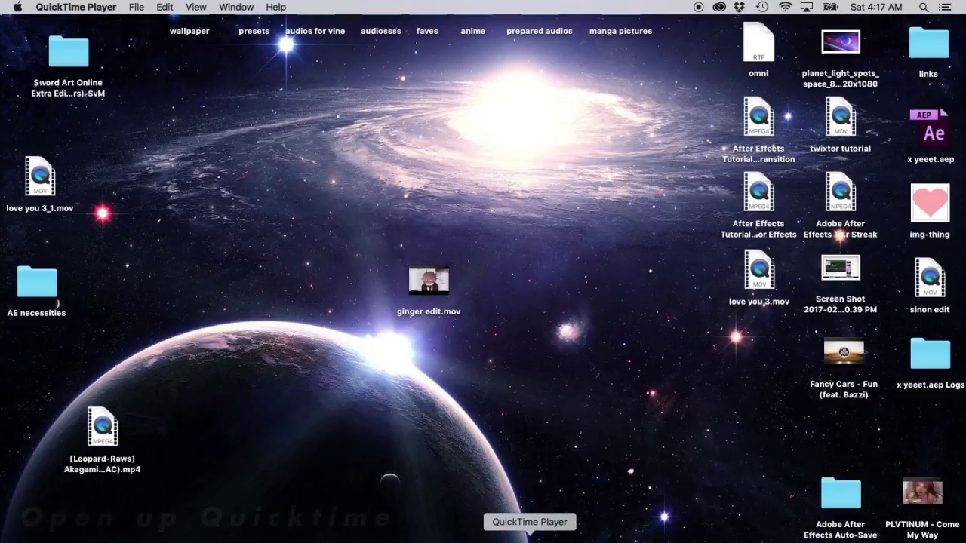
{"action": "left_click", "coordinate": [135, 7]}
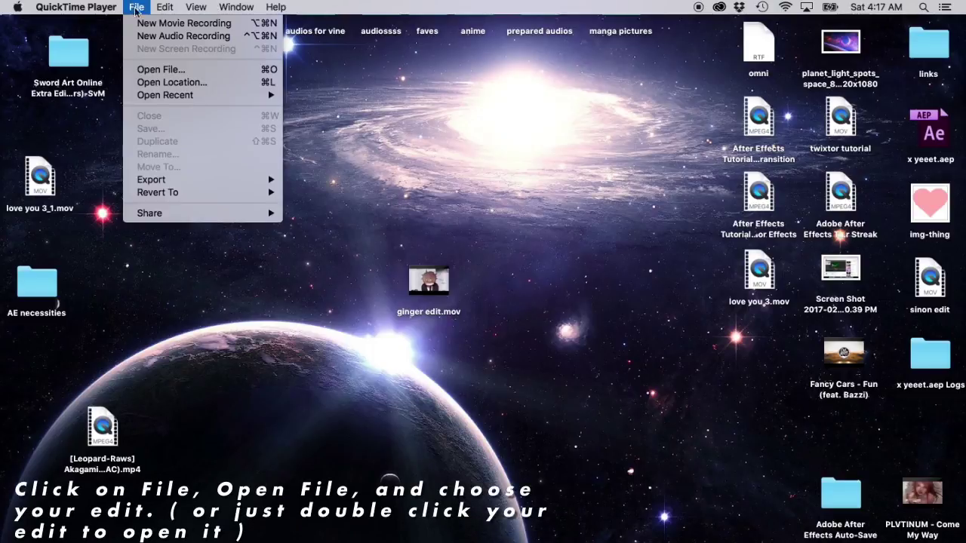
{"action": "left_click", "coordinate": [163, 69]}
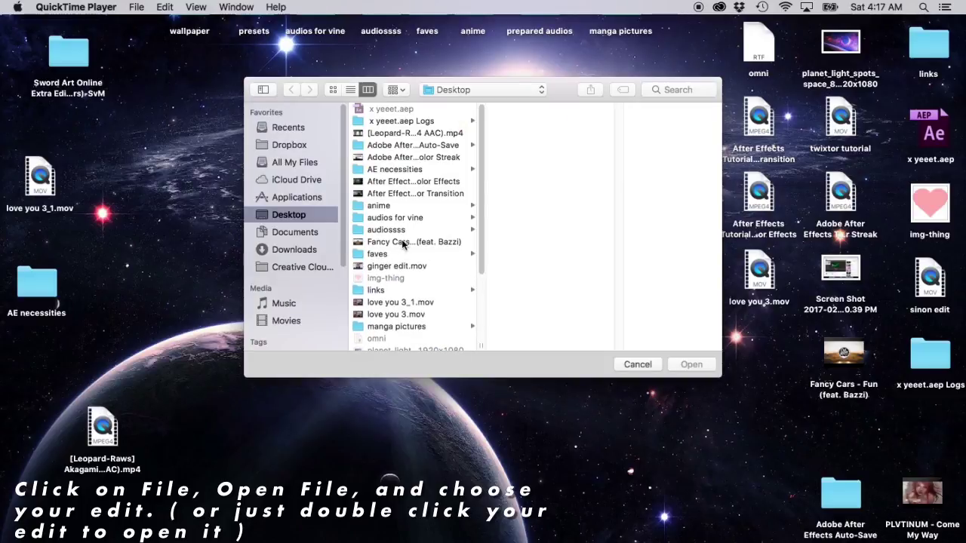
{"action": "scroll", "coordinate": [402, 243], "scroll_direction": "down", "scroll_amount": 1}
{"action": "scroll", "coordinate": [402, 243], "scroll_direction": "down", "scroll_amount": 2}
{"action": "scroll", "coordinate": [402, 243], "scroll_direction": "down", "scroll_amount": 1}
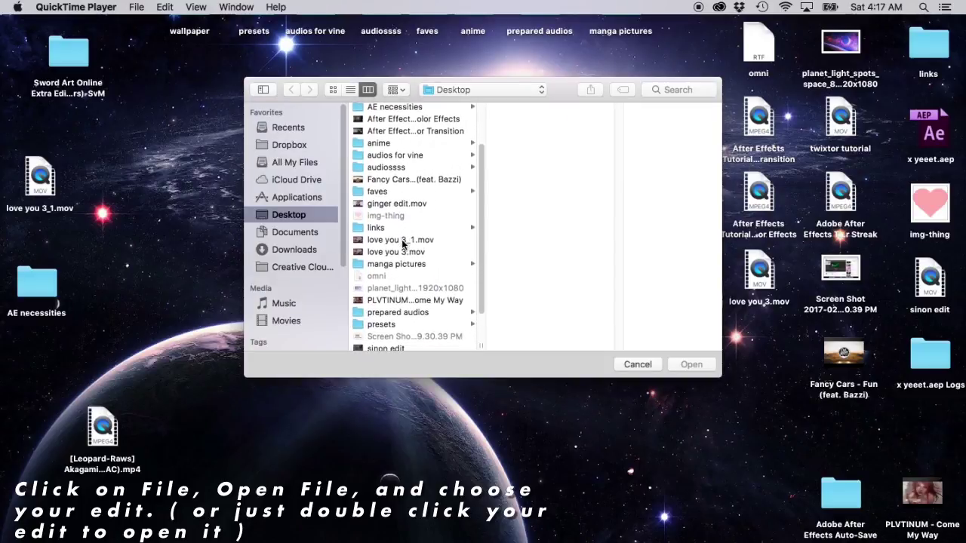
{"action": "scroll", "coordinate": [402, 243], "scroll_direction": "down", "scroll_amount": 2}
{"action": "left_click", "coordinate": [401, 199]}
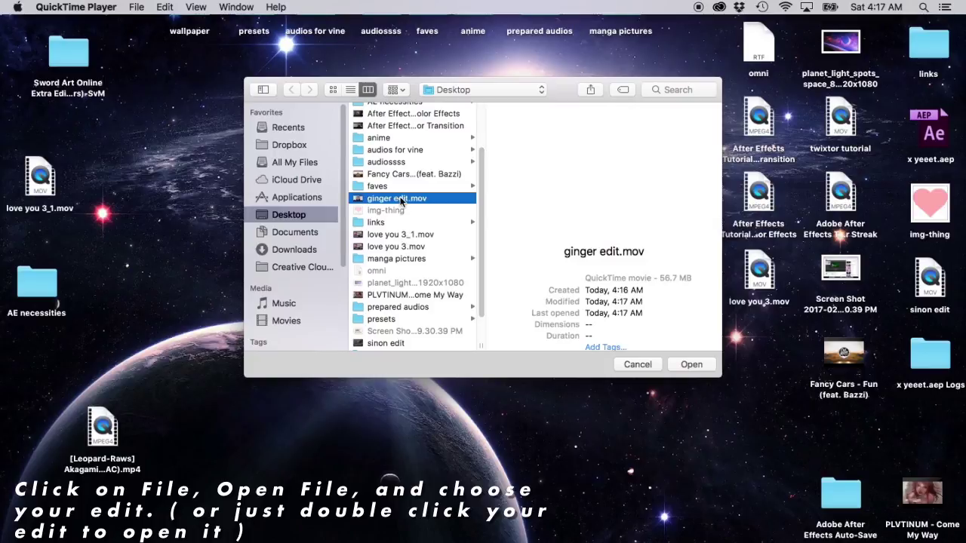
{"action": "left_click", "coordinate": [689, 365]}
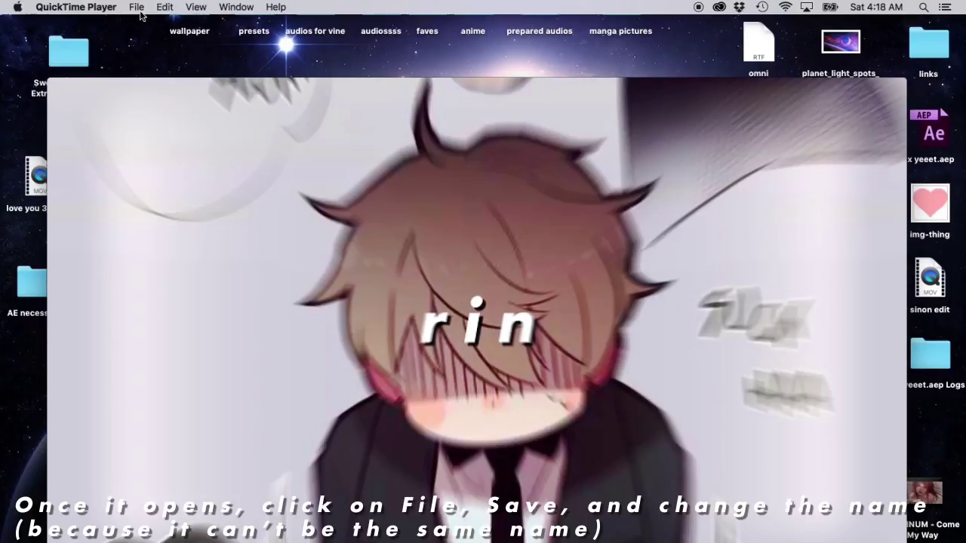
Save a copy of the movie as ginger edit mp3 on the Desktop and close the window
{"action": "left_click", "coordinate": [137, 8]}
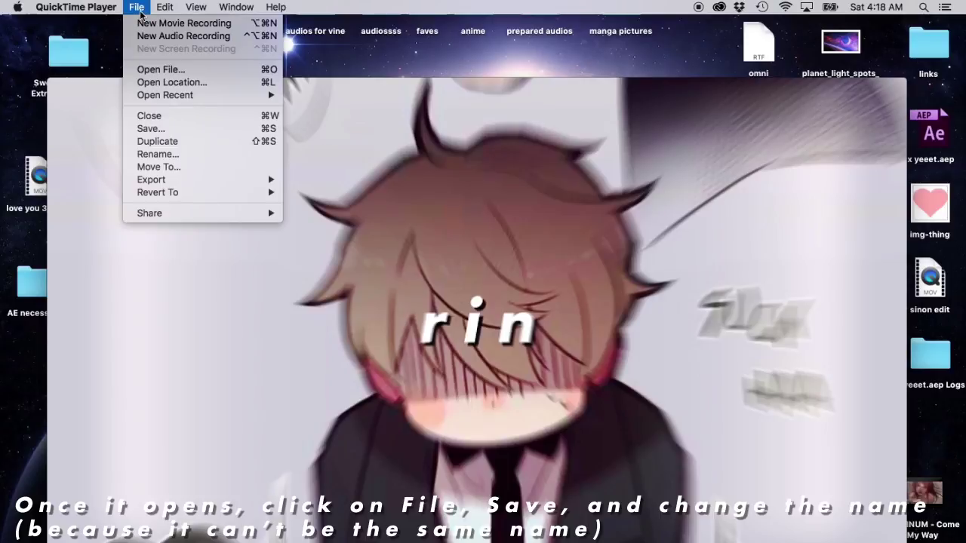
{"action": "left_click", "coordinate": [167, 130]}
{"action": "type", "text": "ginger edit mp3"}
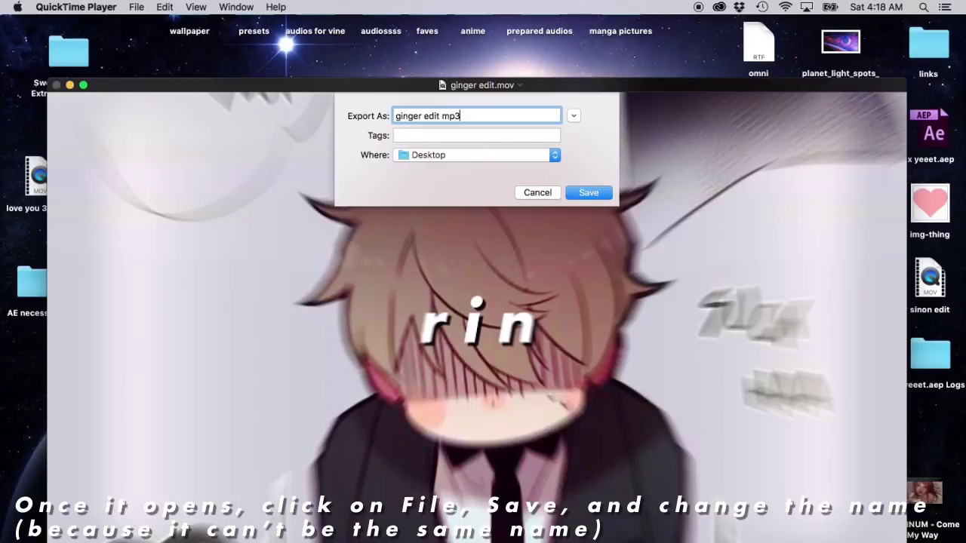
{"action": "key", "text": "Return"}
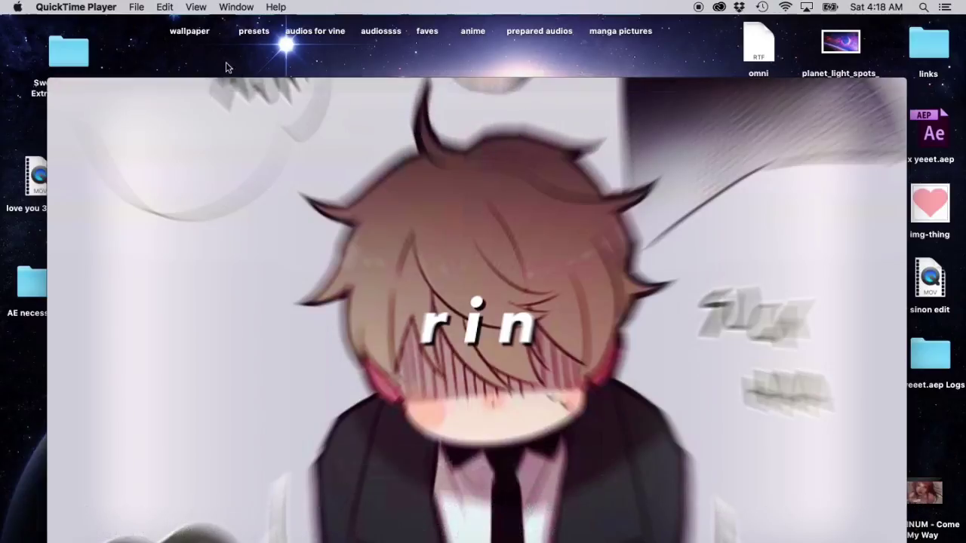
{"action": "left_click", "coordinate": [55, 85]}
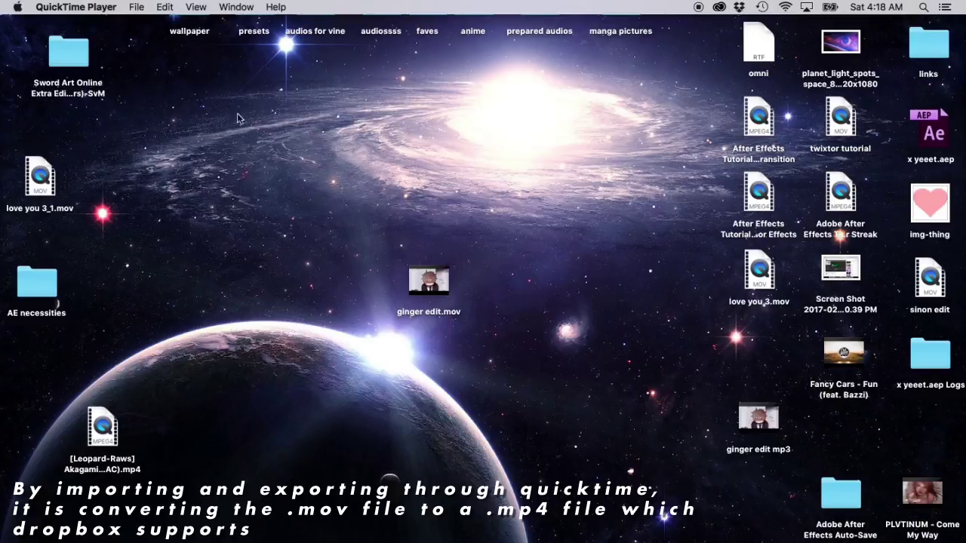
Place ginger edit mp3 above ginger edit.mov and open the Dropbox folder in Finder
{"action": "left_click_drag", "start_coordinate": [743, 407], "coordinate": [414, 181]}
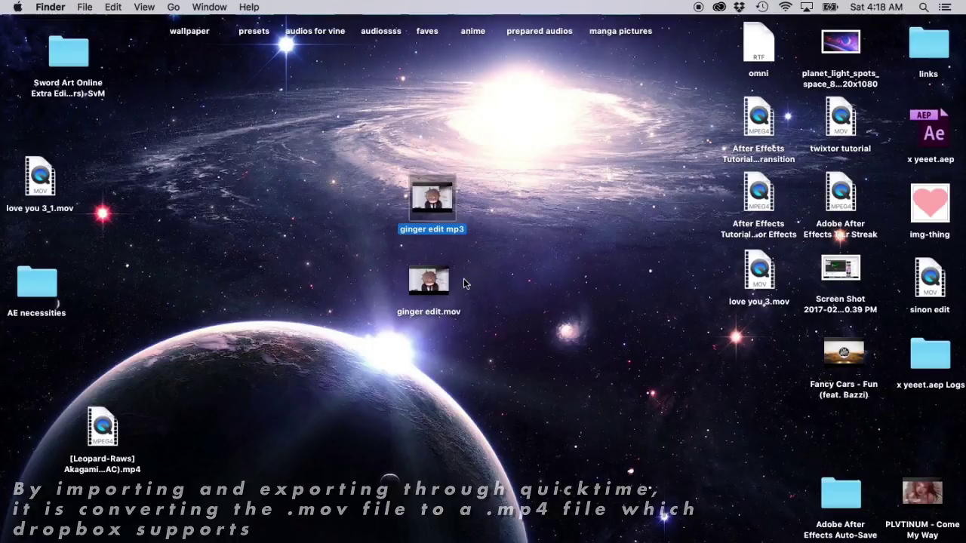
{"action": "left_click", "coordinate": [530, 199]}
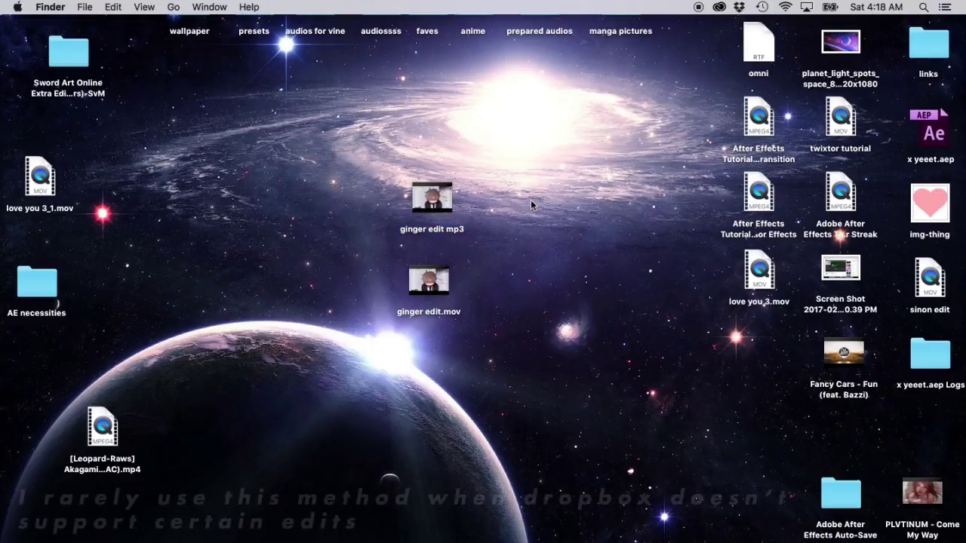
{"action": "left_click", "coordinate": [738, 7]}
{"action": "left_click", "coordinate": [633, 39]}
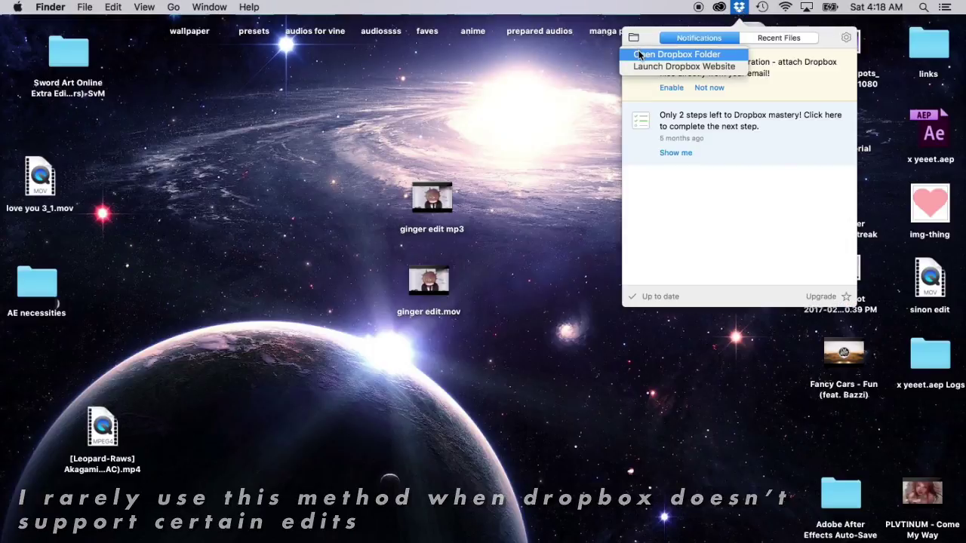
{"action": "left_click", "coordinate": [638, 56]}
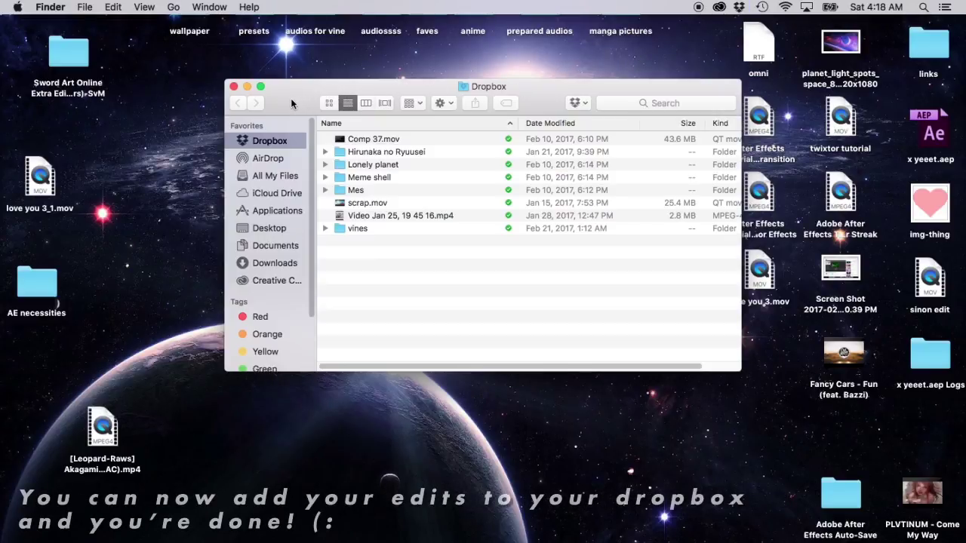
Open the Dropbox vines folder, drag both ginger edit files into it, then close it
{"action": "left_click_drag", "start_coordinate": [292, 103], "coordinate": [571, 148]}
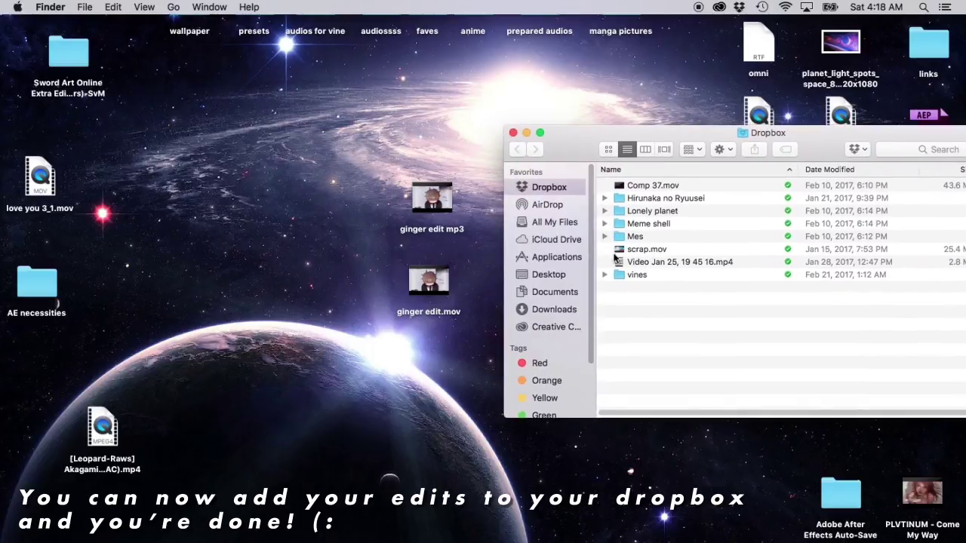
{"action": "double_click", "coordinate": [632, 274]}
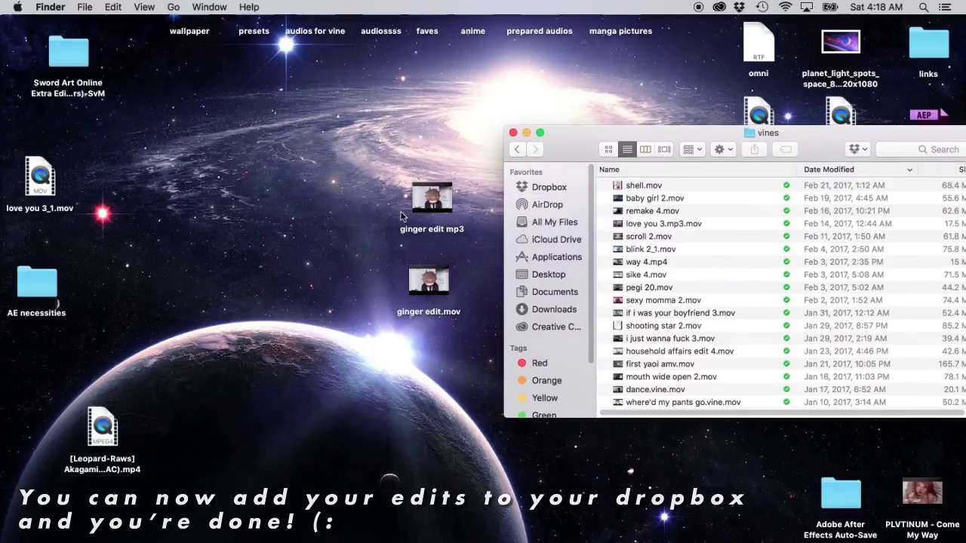
{"action": "mouse_move", "coordinate": [390, 201]}
{"action": "left_mouse_down"}
{"action": "mouse_move", "coordinate": [463, 317]}
{"action": "mouse_move", "coordinate": [691, 317]}
{"action": "left_mouse_up"}
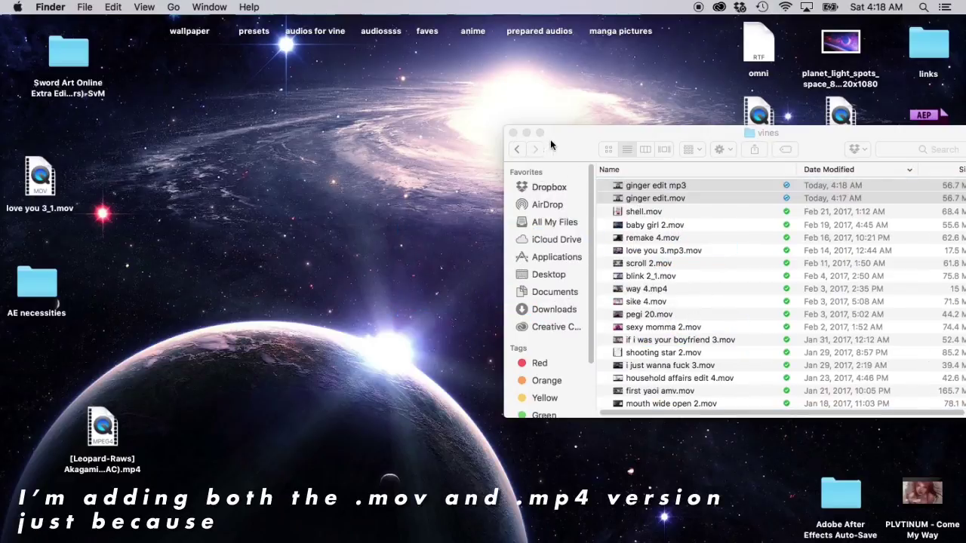
{"action": "left_click_drag", "start_coordinate": [550, 145], "coordinate": [366, 135]}
{"action": "left_click", "coordinate": [326, 123]}
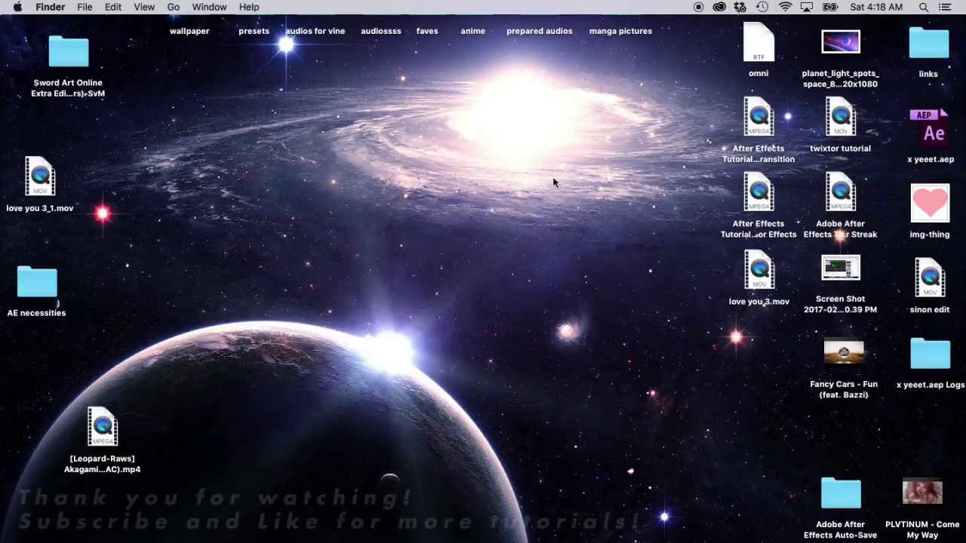